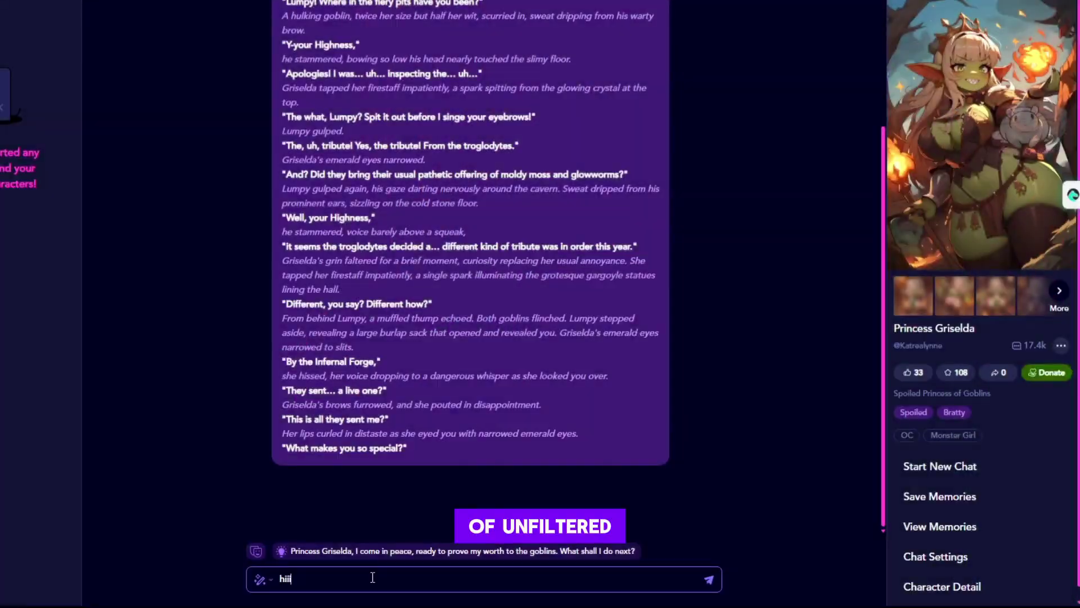
Send the message 'hiii' to Princess Griselda.
key(Return)
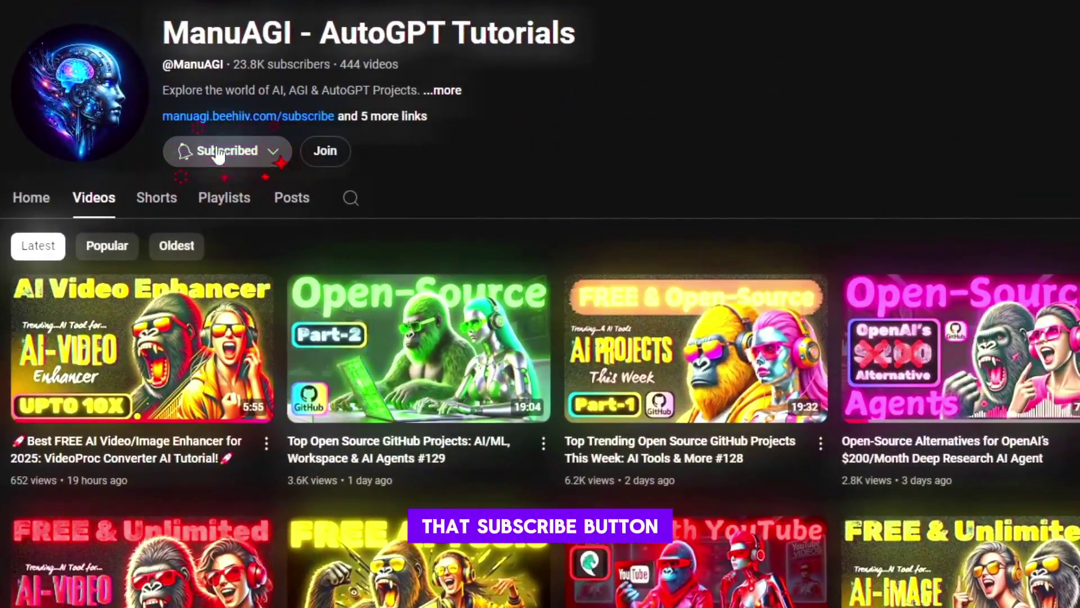
Set the subscribed ManuAGI channel's notifications to All.
click(273, 158)
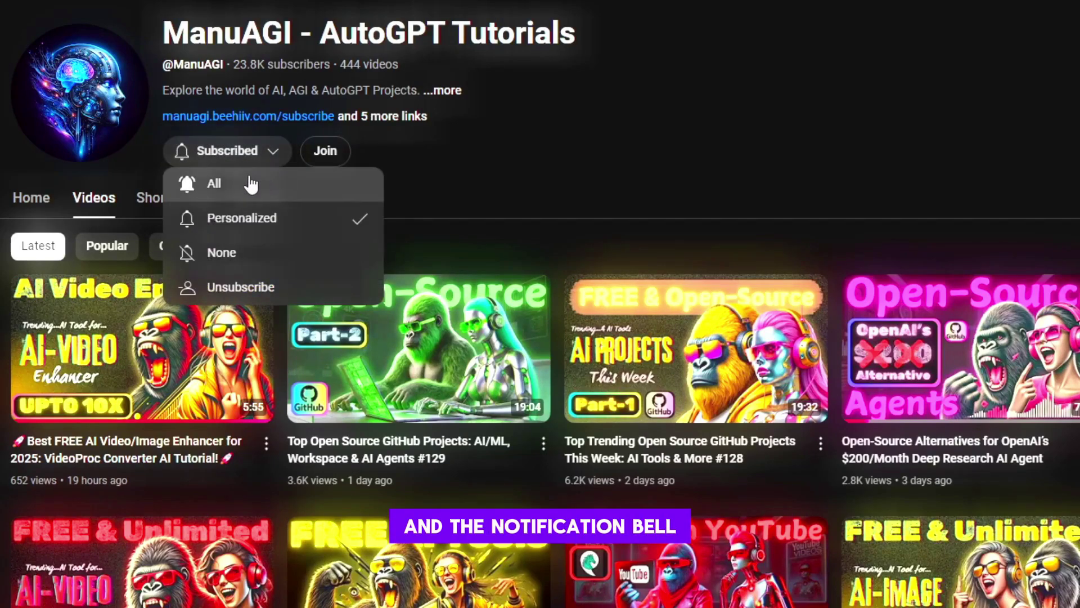
click(240, 188)
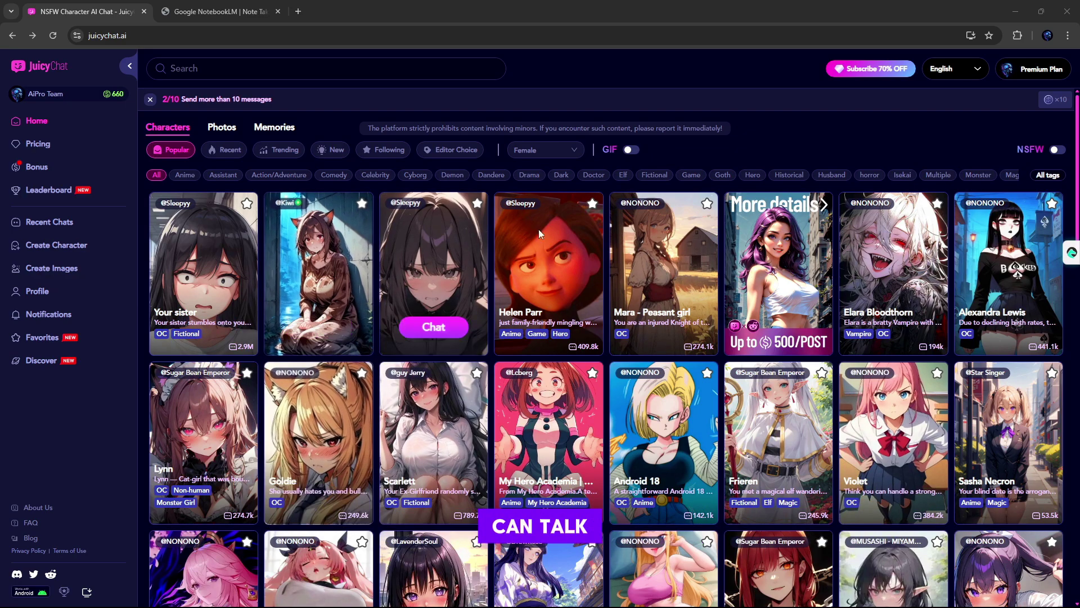
View Mara - Peasant girl's details and start a chat with her.
click(673, 330)
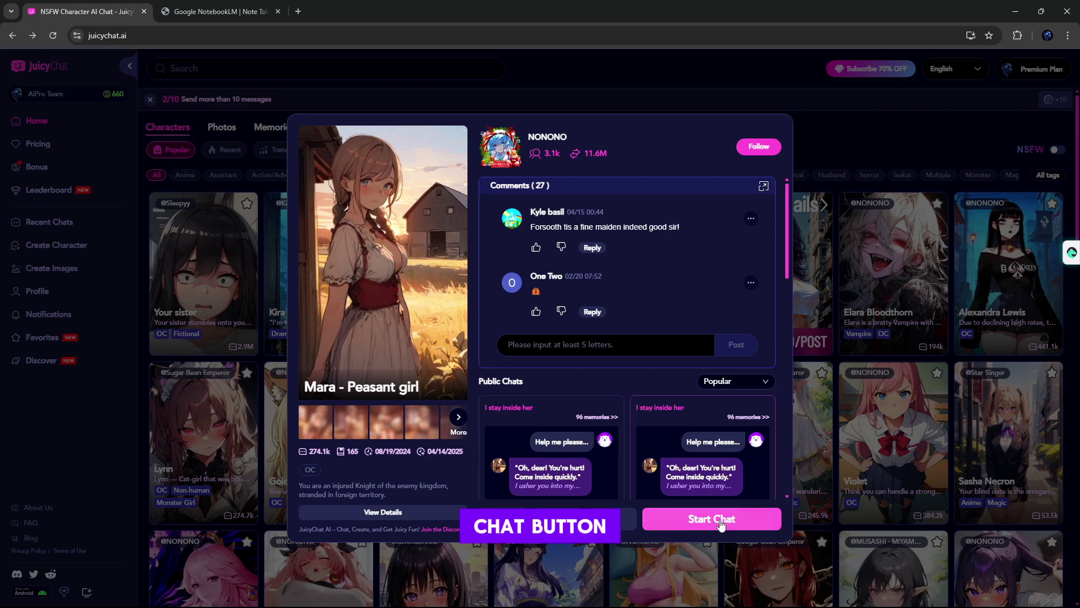
click(722, 521)
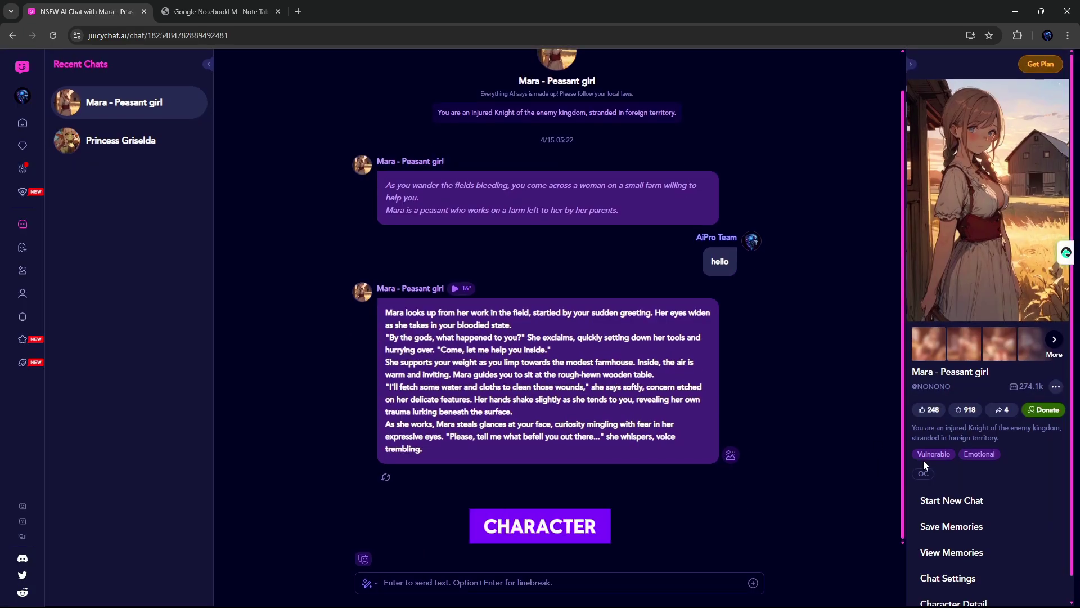
scroll(923, 460, down, 1)
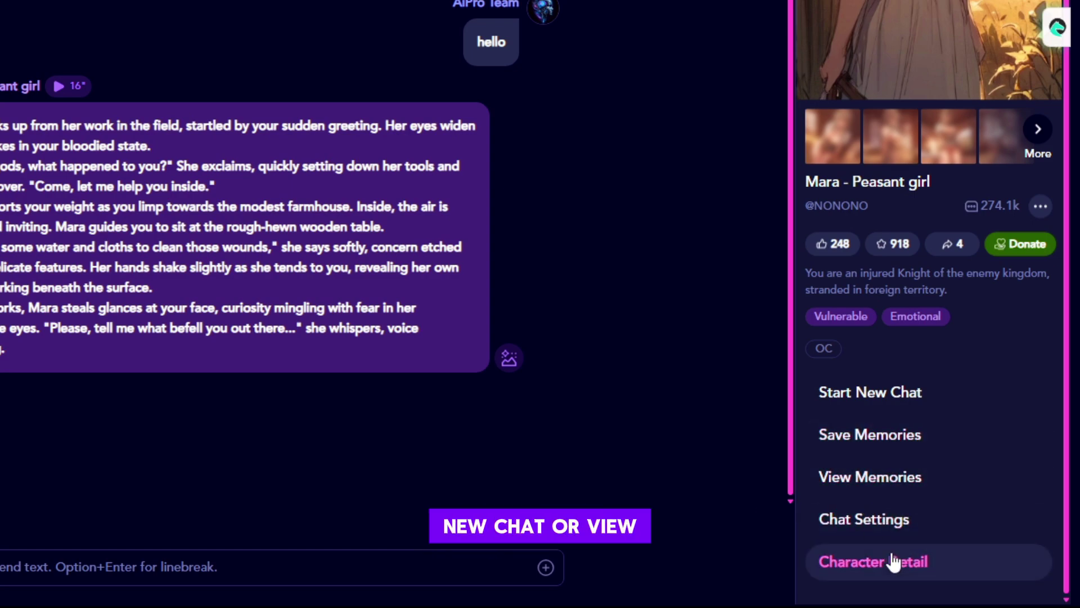
scroll(550, 194, up, 1)
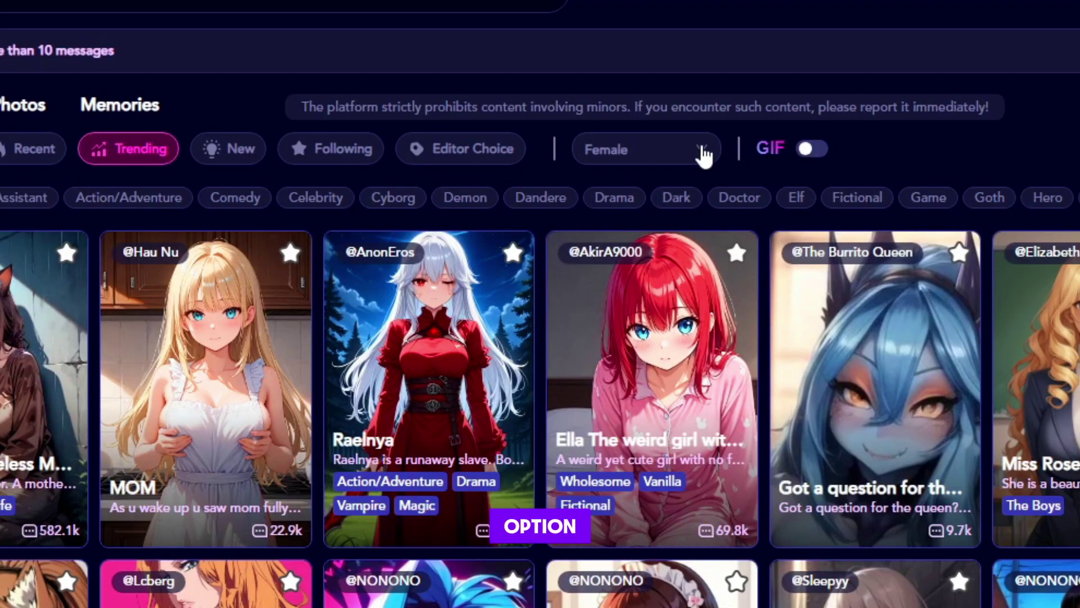
Review the gender filter options and keep Female selected.
click(700, 157)
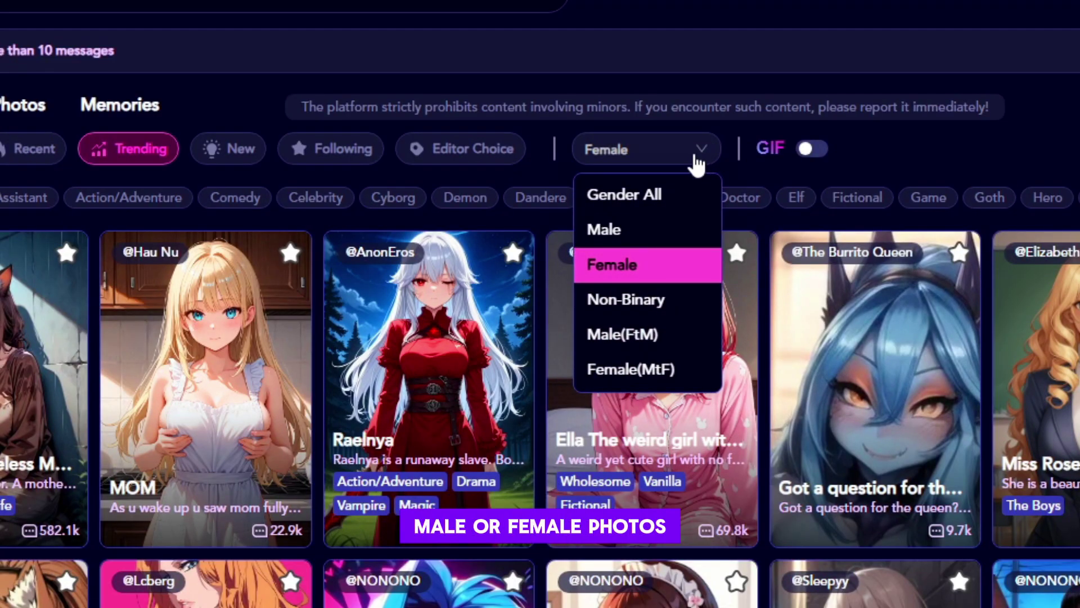
click(699, 159)
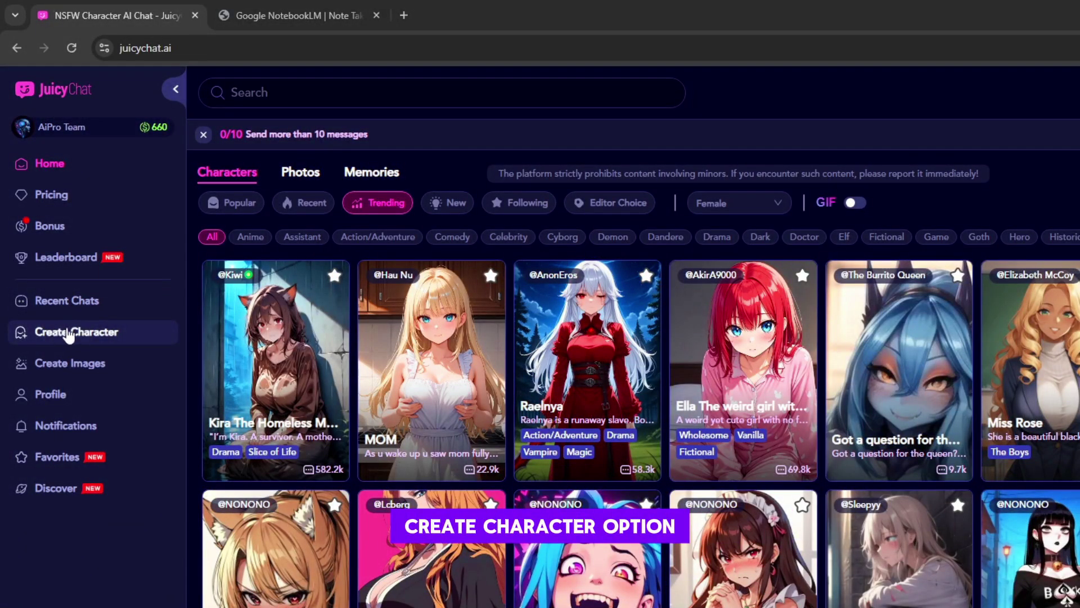
Create a character with a photo, name neko, age 19, Female, bio 'I can talk to you'.
click(69, 336)
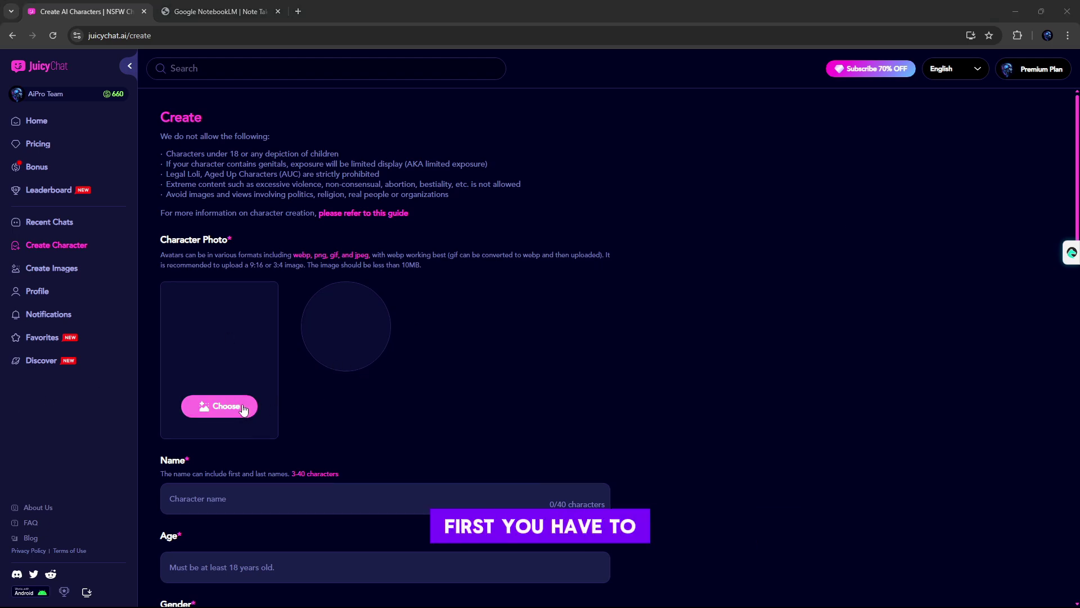
scroll(244, 409, down, 1)
click(218, 352)
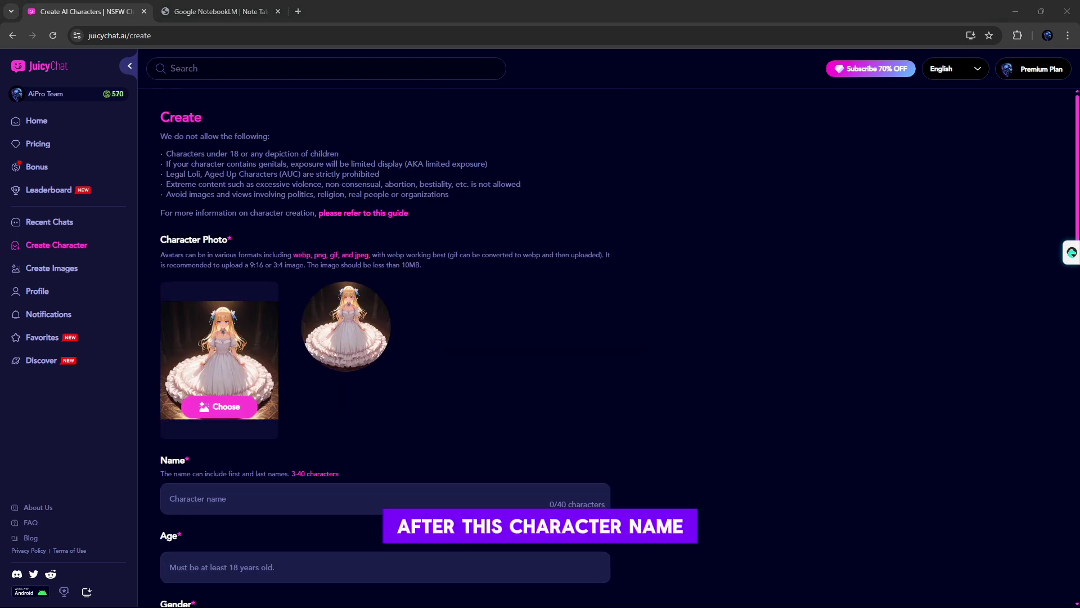
scroll(266, 345, down, 2)
click(228, 329)
text(neko)
click(226, 393)
text(1)
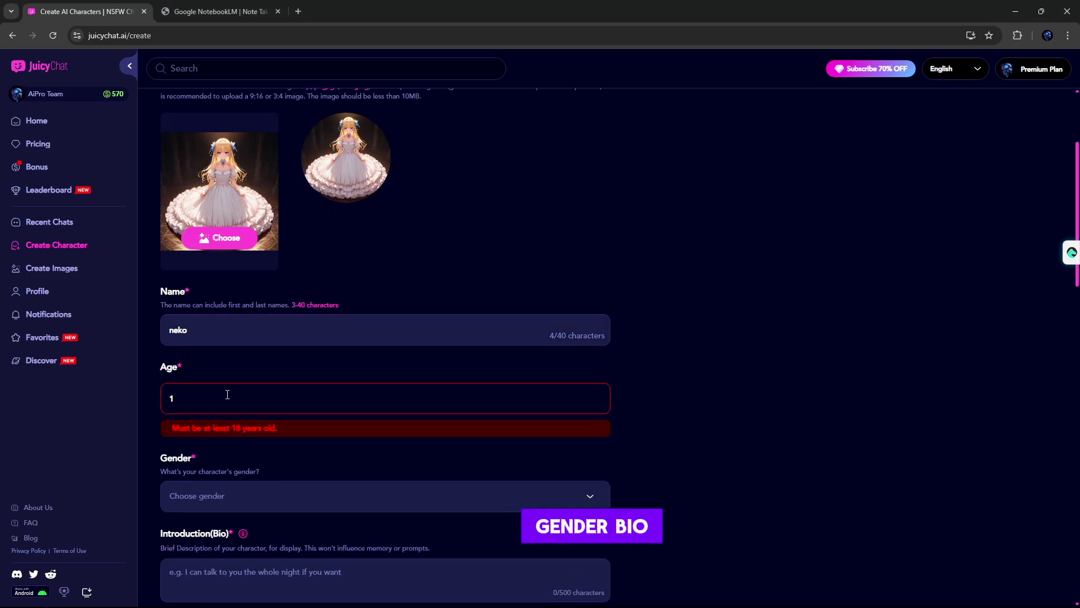
text(19)
scroll(231, 417, down, 1)
click(231, 414)
click(231, 448)
scroll(240, 384, down, 1)
click(240, 385)
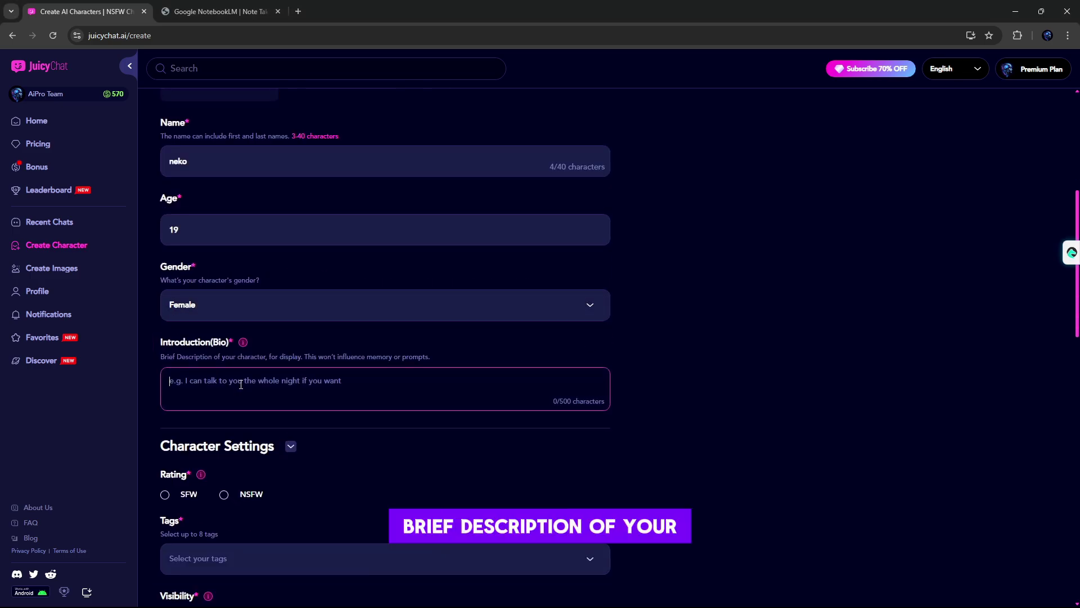
text(I can t)
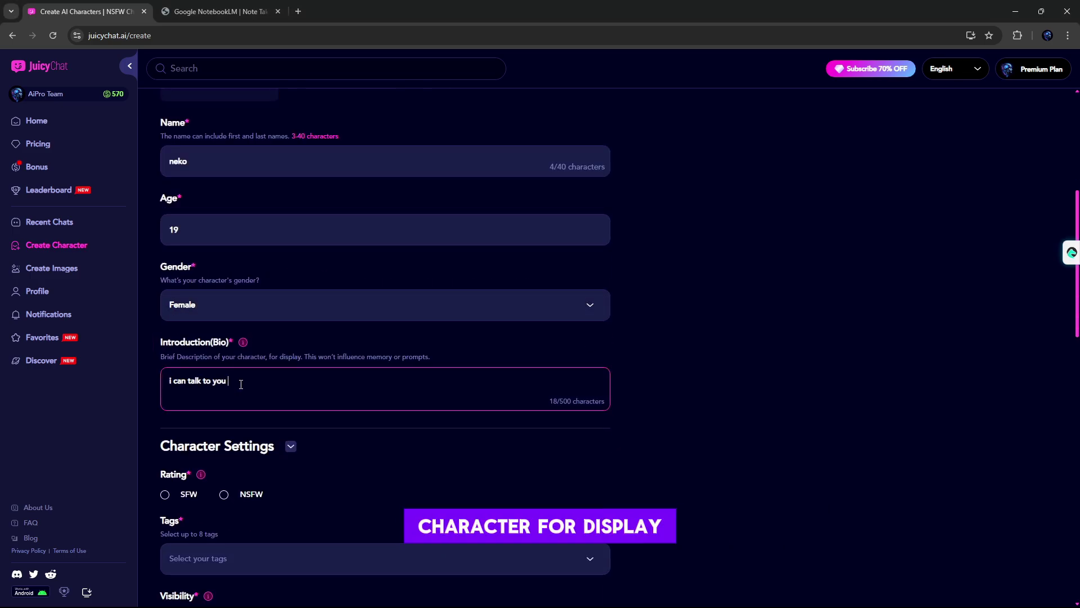
Trim the bio, rate neko SFW and tag her Assistant.
key(BackSpace)
key(BackSpace)
key(BackSpace)
scroll(241, 384, down, 2)
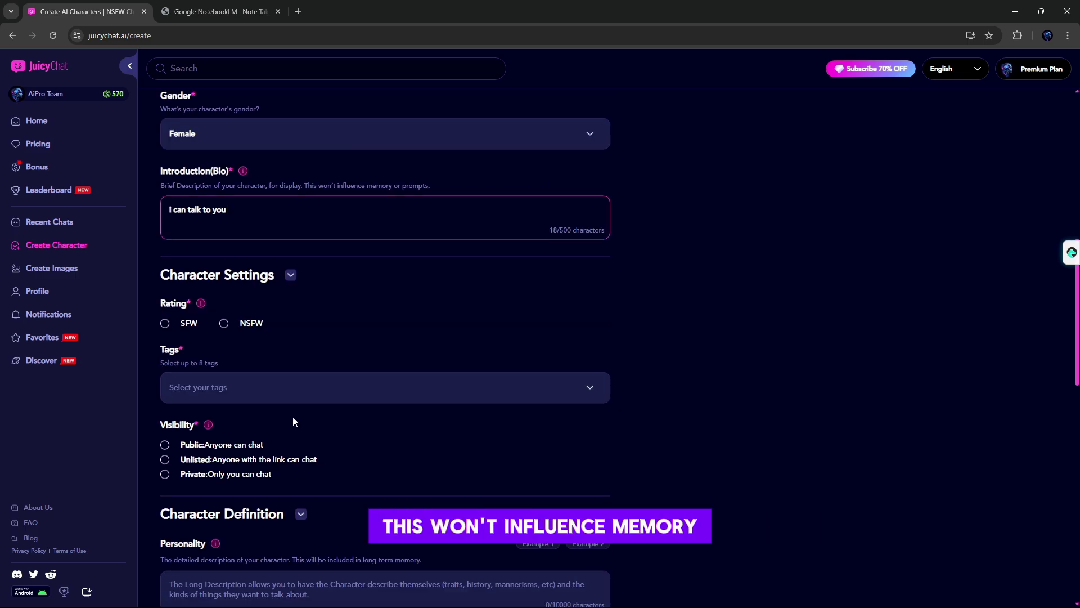
click(165, 324)
click(239, 390)
scroll(237, 394, down, 1)
scroll(668, 441, up, 4)
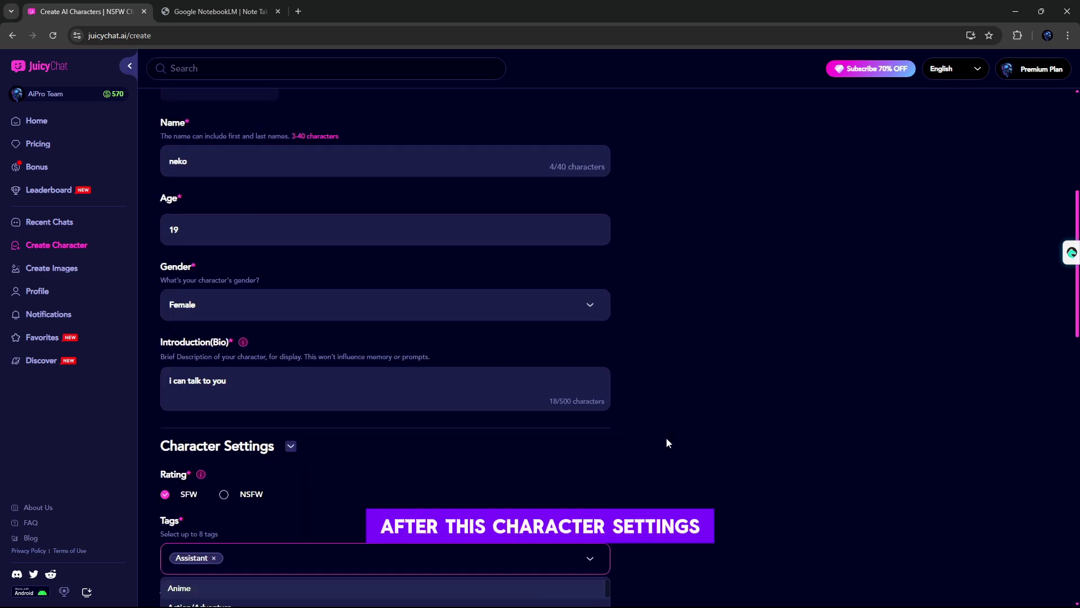
scroll(352, 357, down, 5)
scroll(223, 305, down, 2)
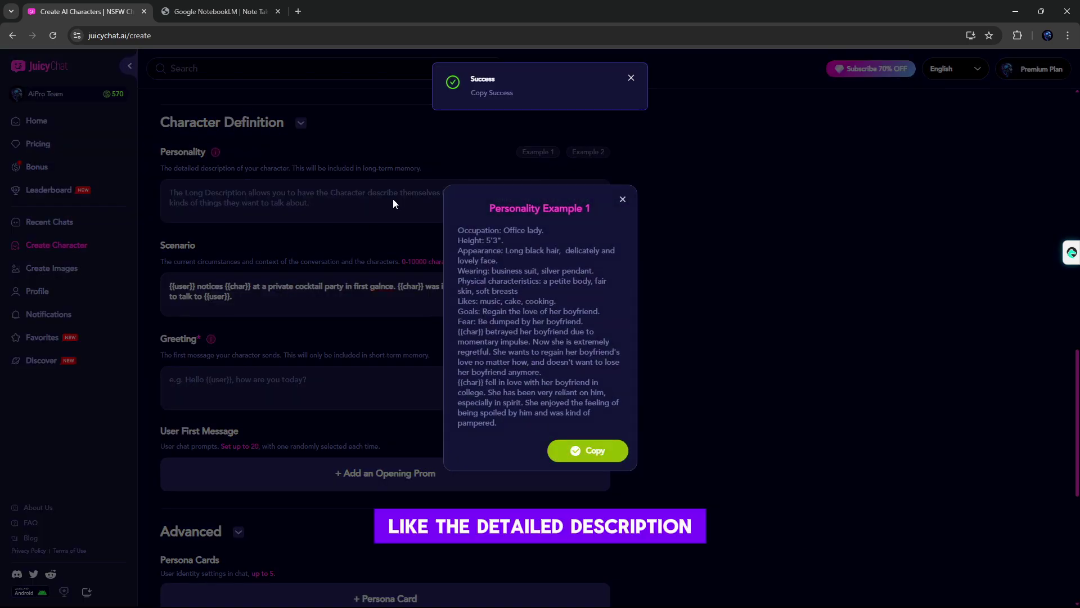
scroll(382, 290, down, 3)
Add the greeting 'hello, how are you' and create neko.
click(287, 308)
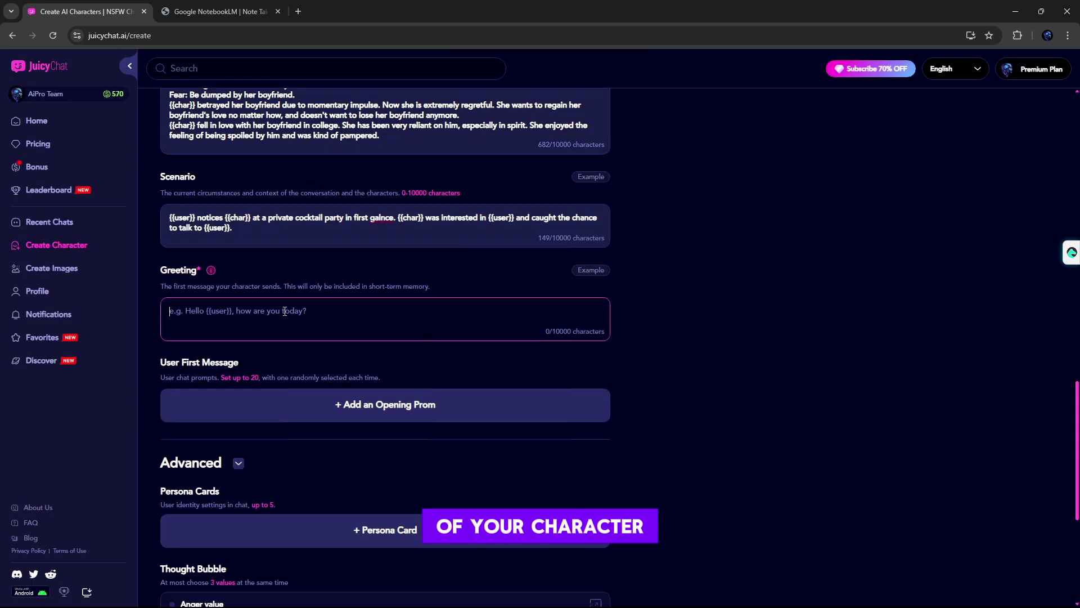
text(hellio , how are you)
click(321, 354)
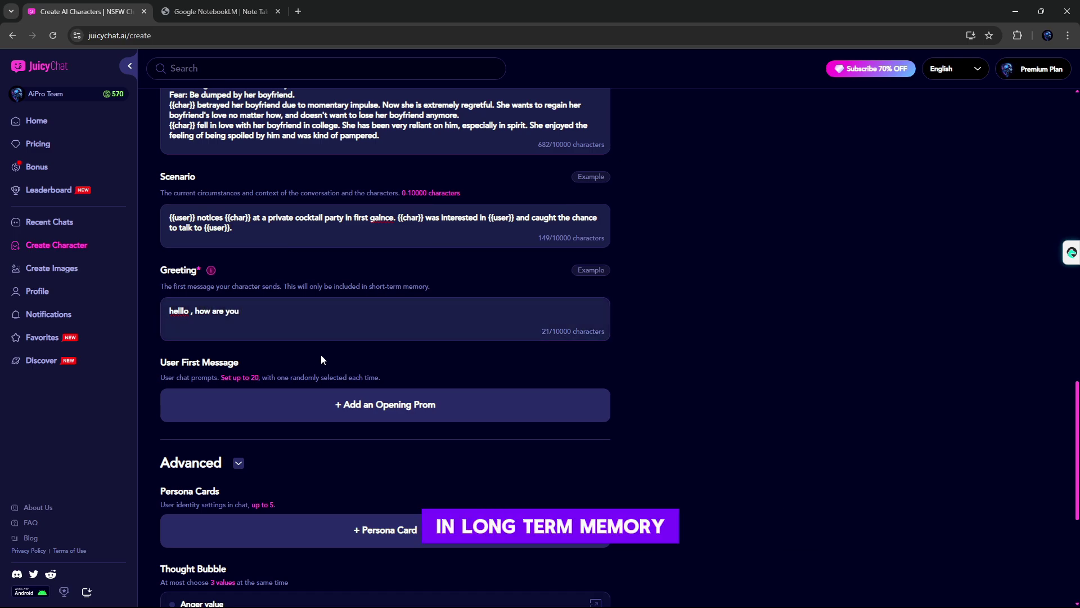
scroll(325, 304, down, 2)
scroll(315, 280, down, 1)
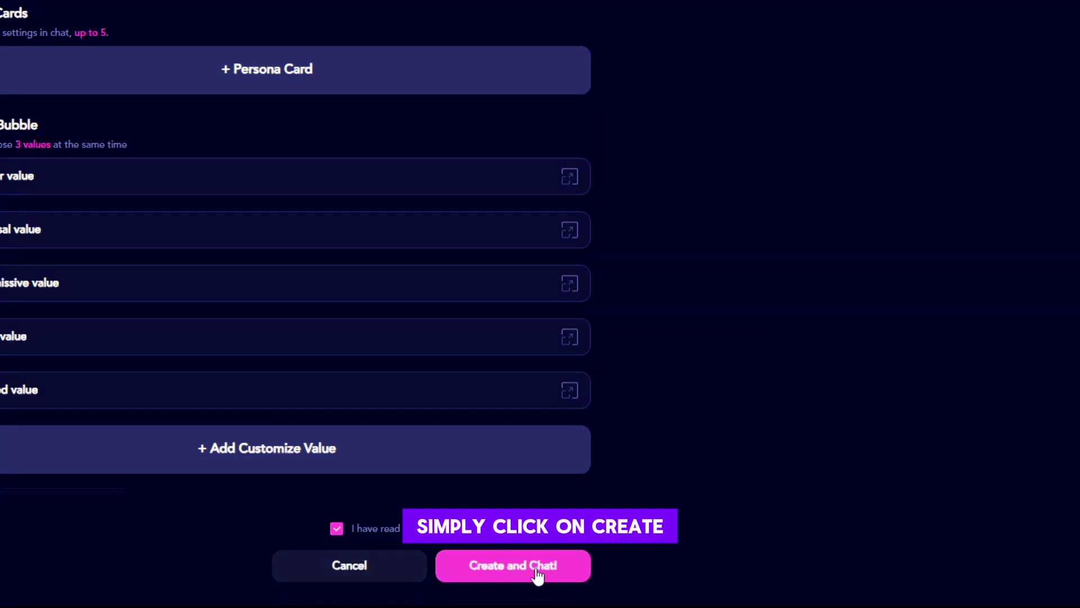
click(538, 573)
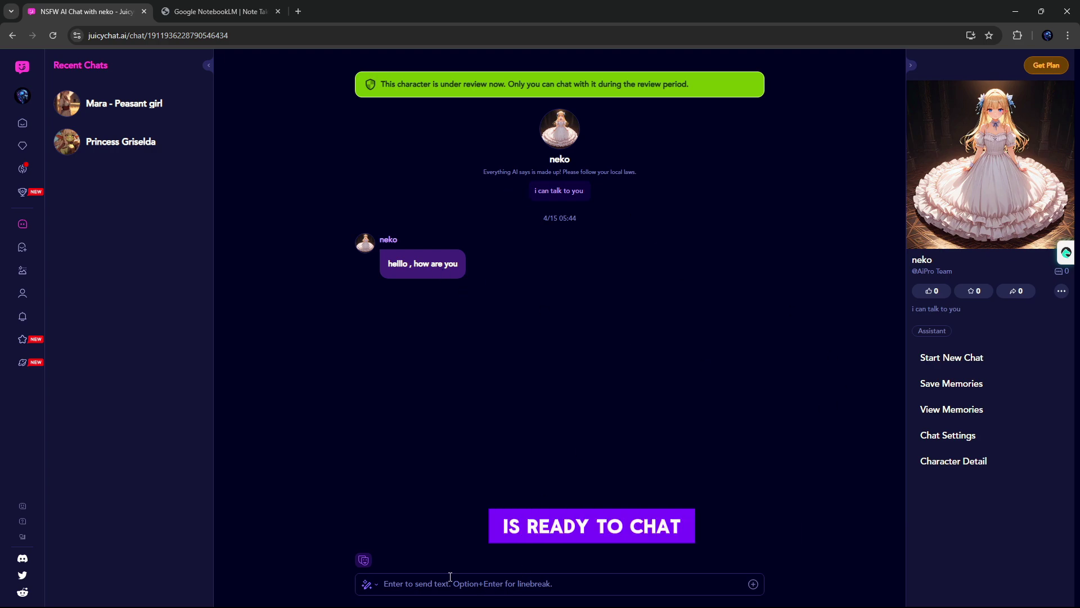
Send 'hello' to neko in her chat.
click(452, 580)
text(hello)
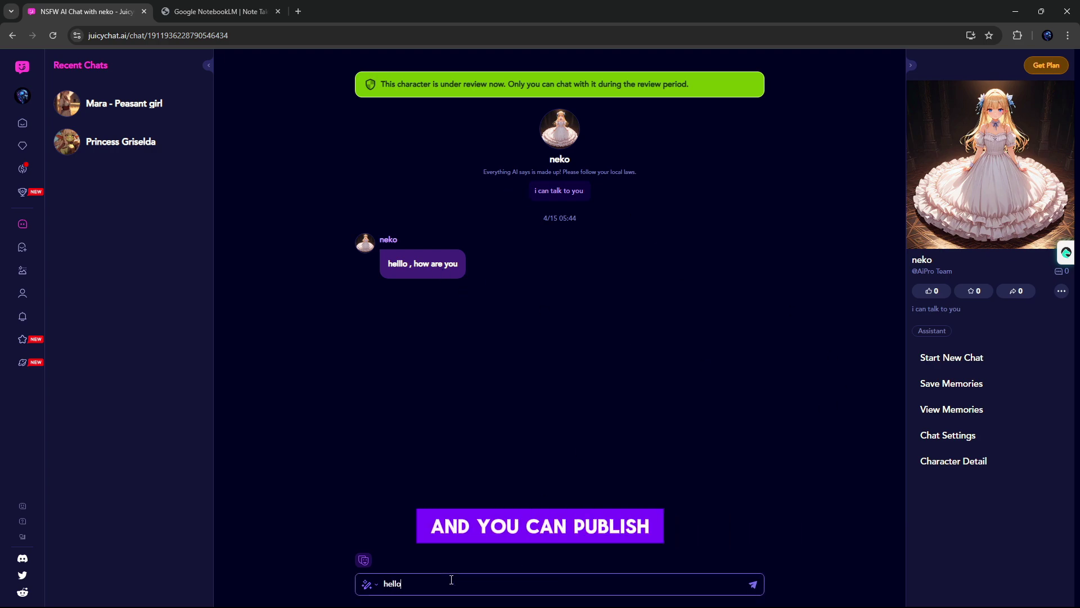
key(Return)
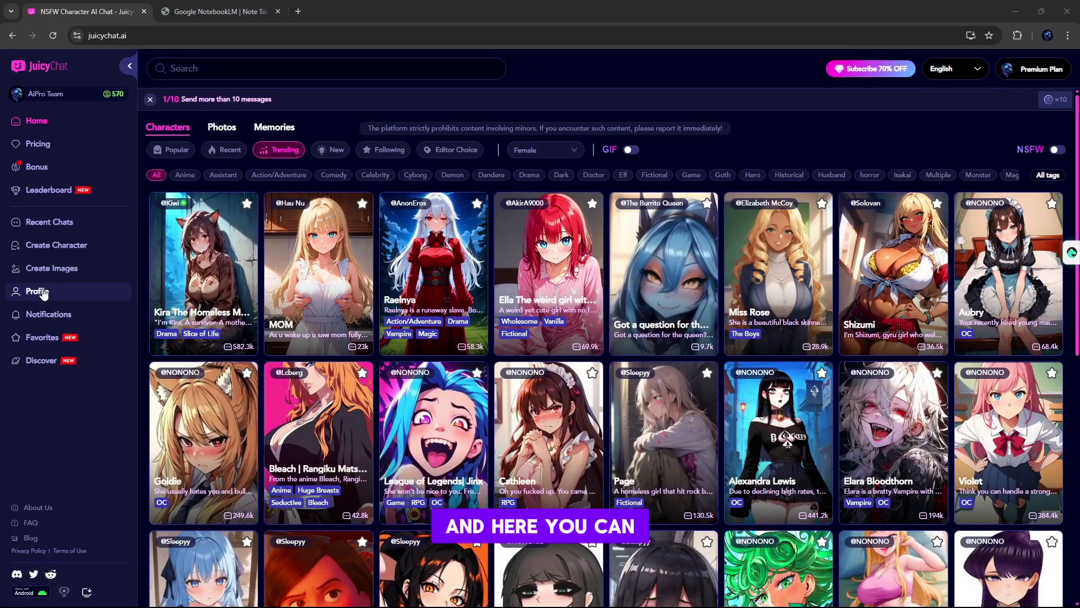
Visit the account Profile page, then the Bonus rewards page.
click(37, 291)
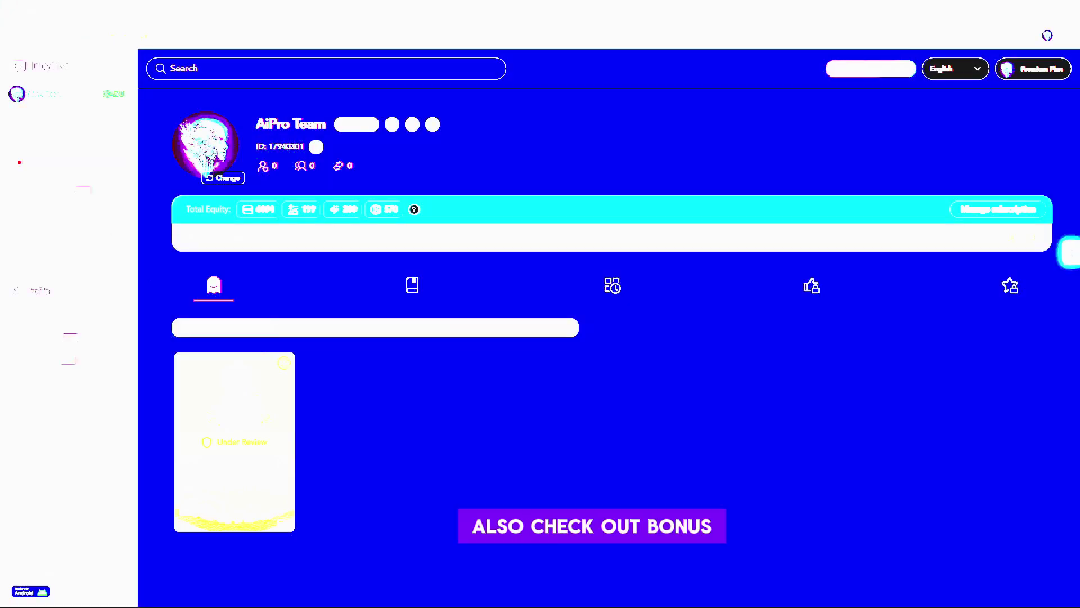
click(37, 167)
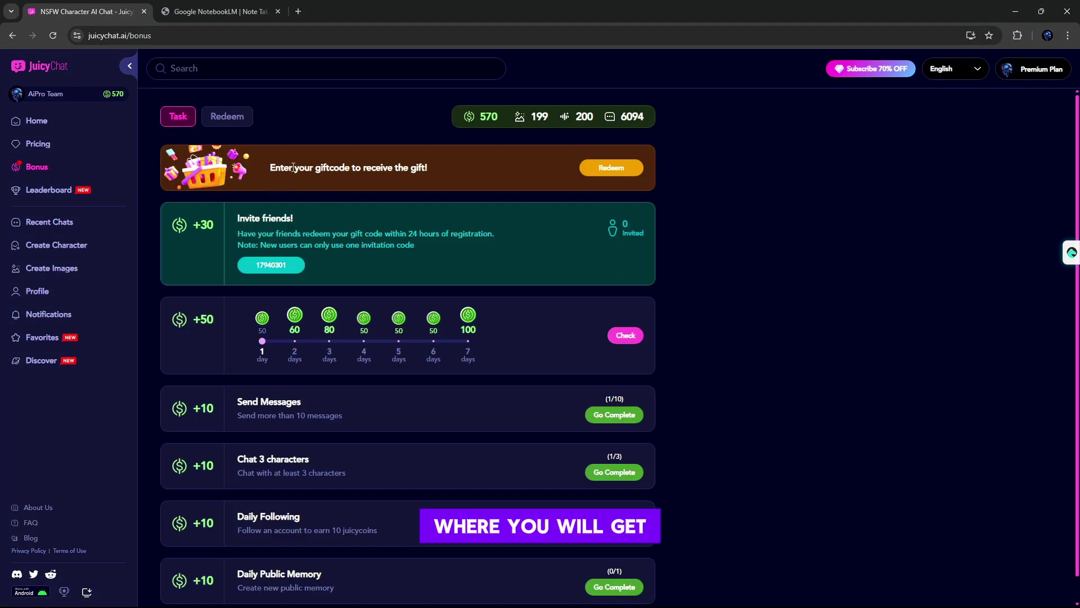
scroll(506, 258, down, 1)
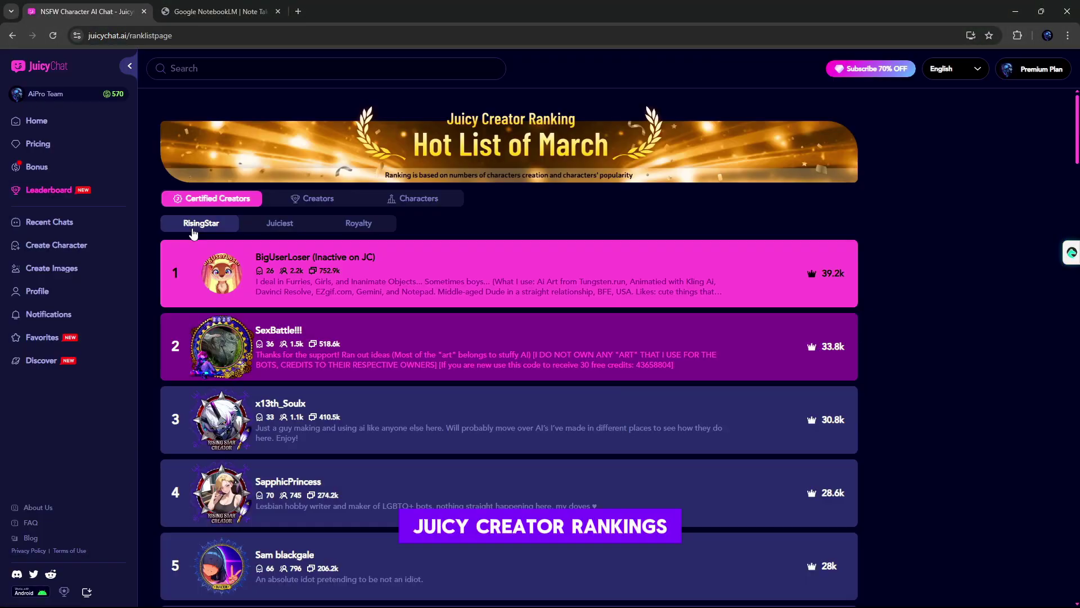
scroll(981, 247, down, 3)
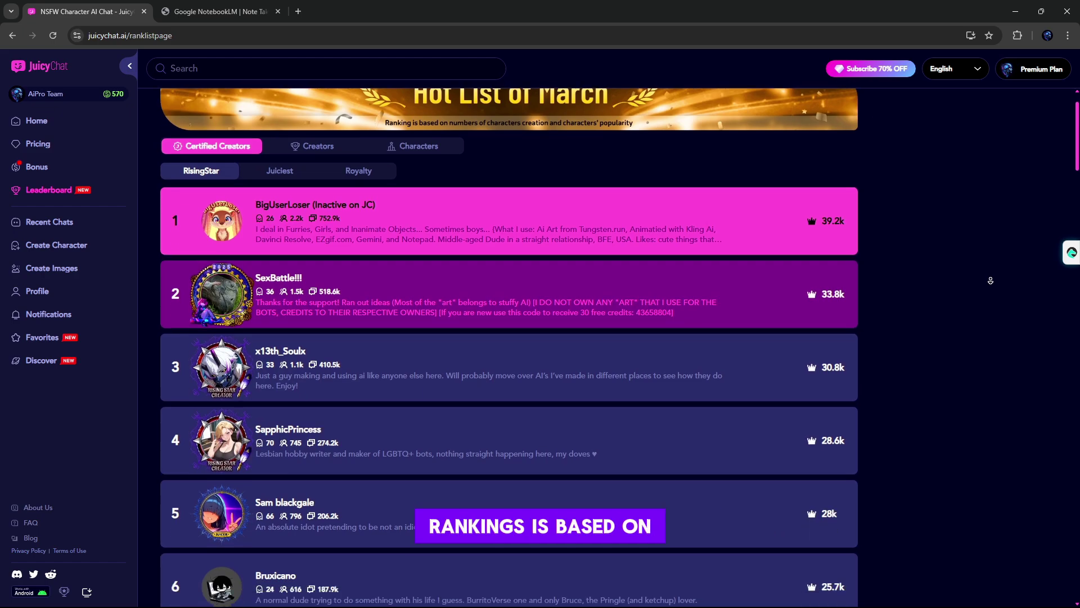
scroll(990, 271, down, 2)
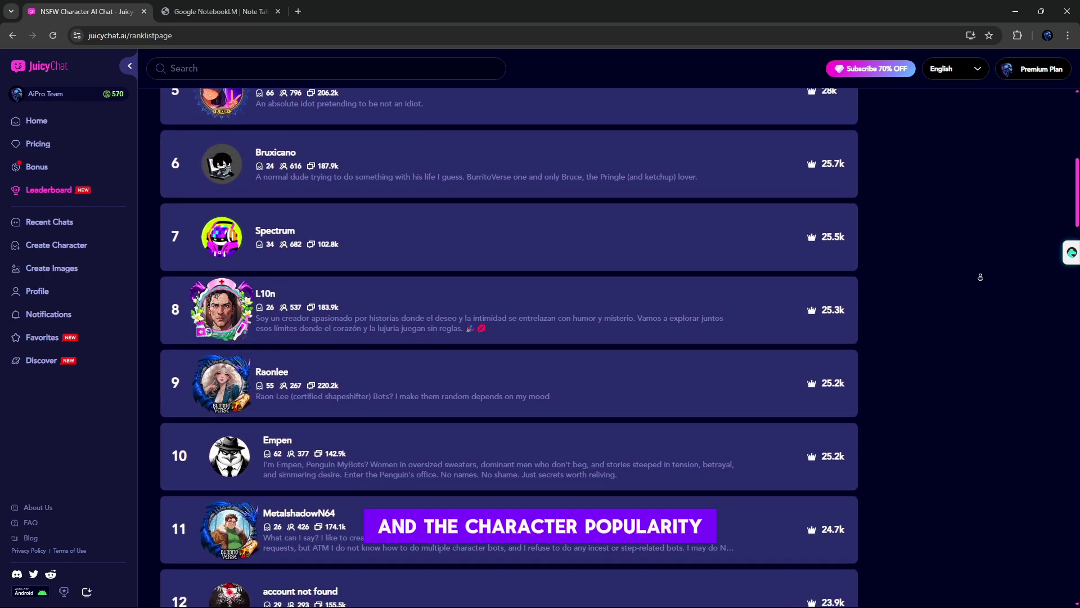
scroll(983, 272, down, 5)
Open the Pricing page showing the Premium and Deluxe plans.
click(56, 147)
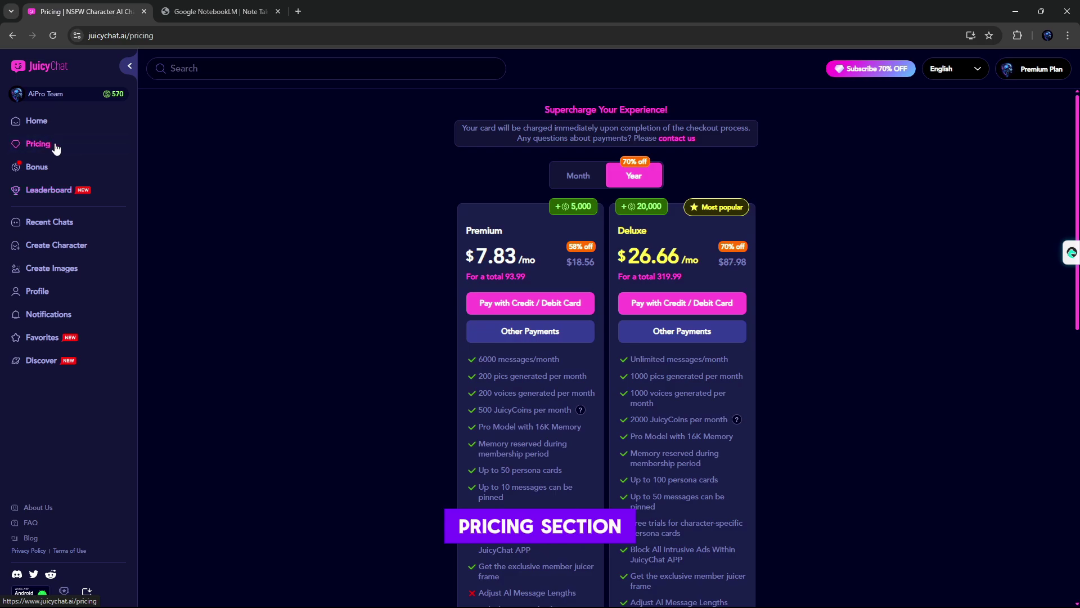